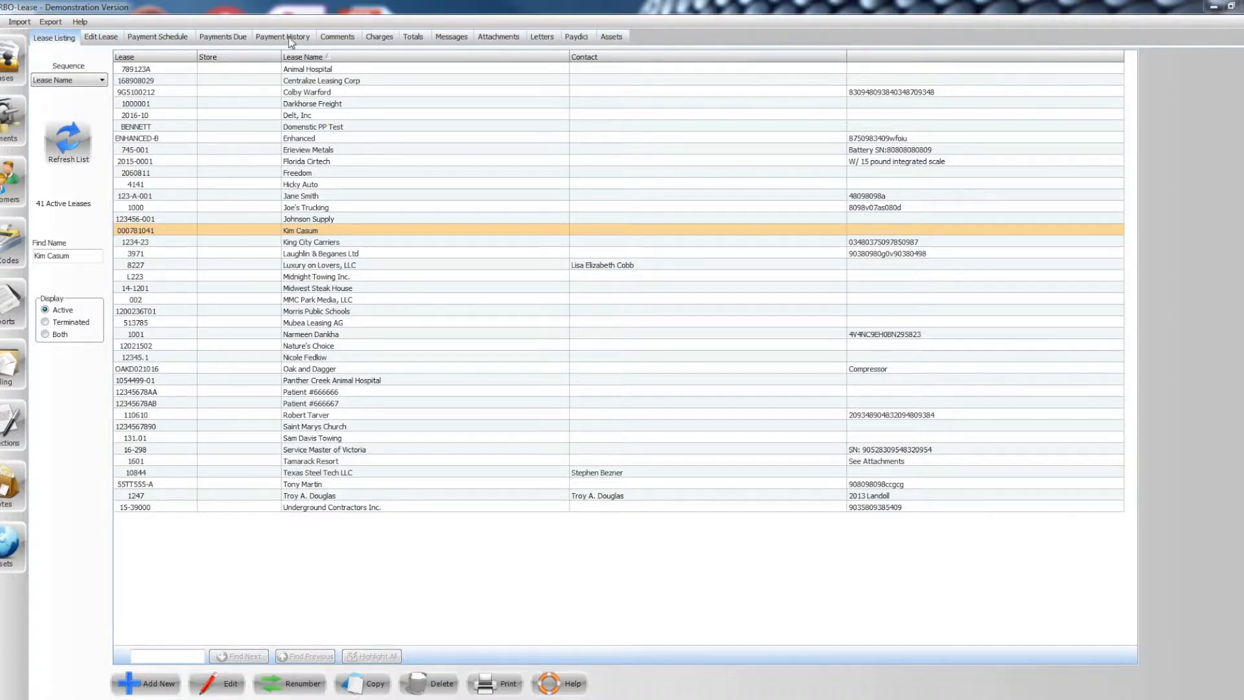
- Check the selected lease's payments due, open the lease for editing and calculate its payoff as of 6/30/2017
click(224, 39)
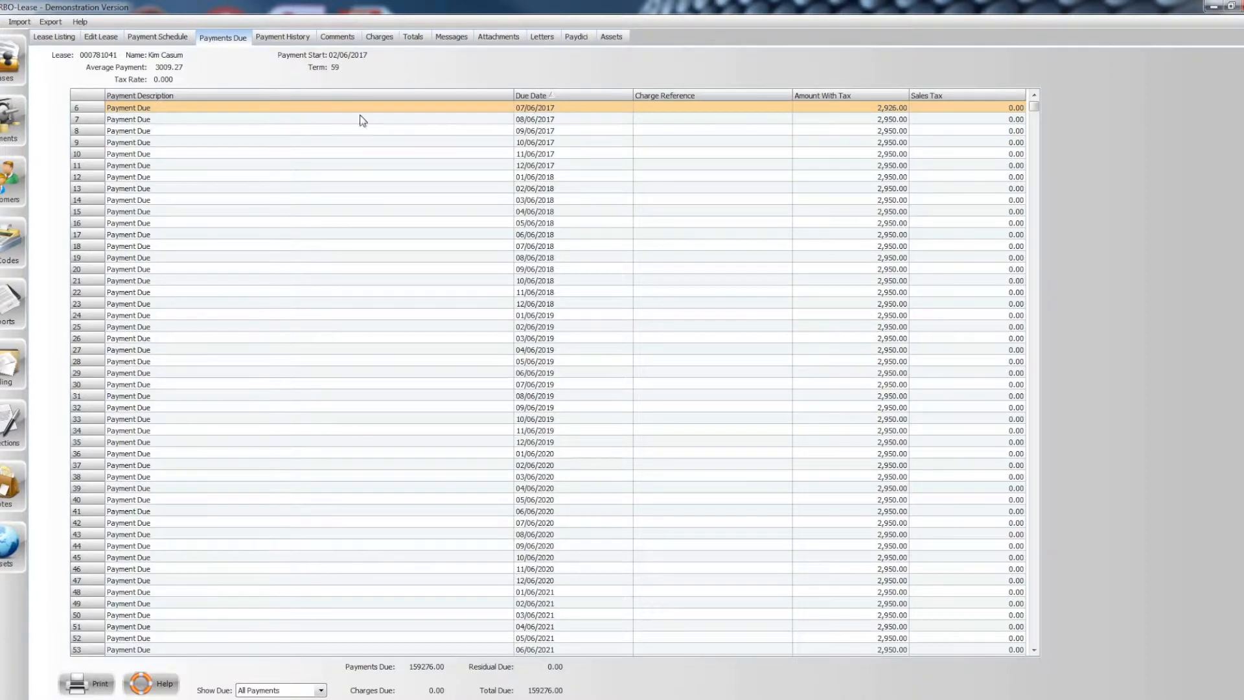
click(97, 38)
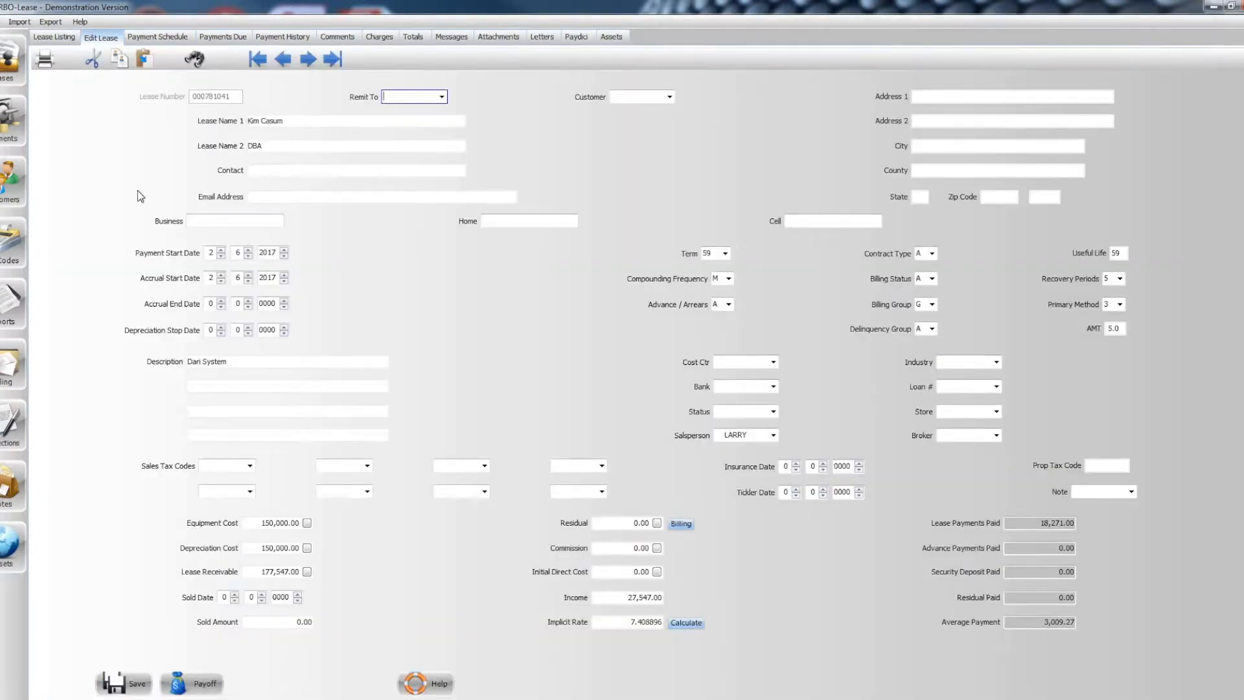
click(206, 684)
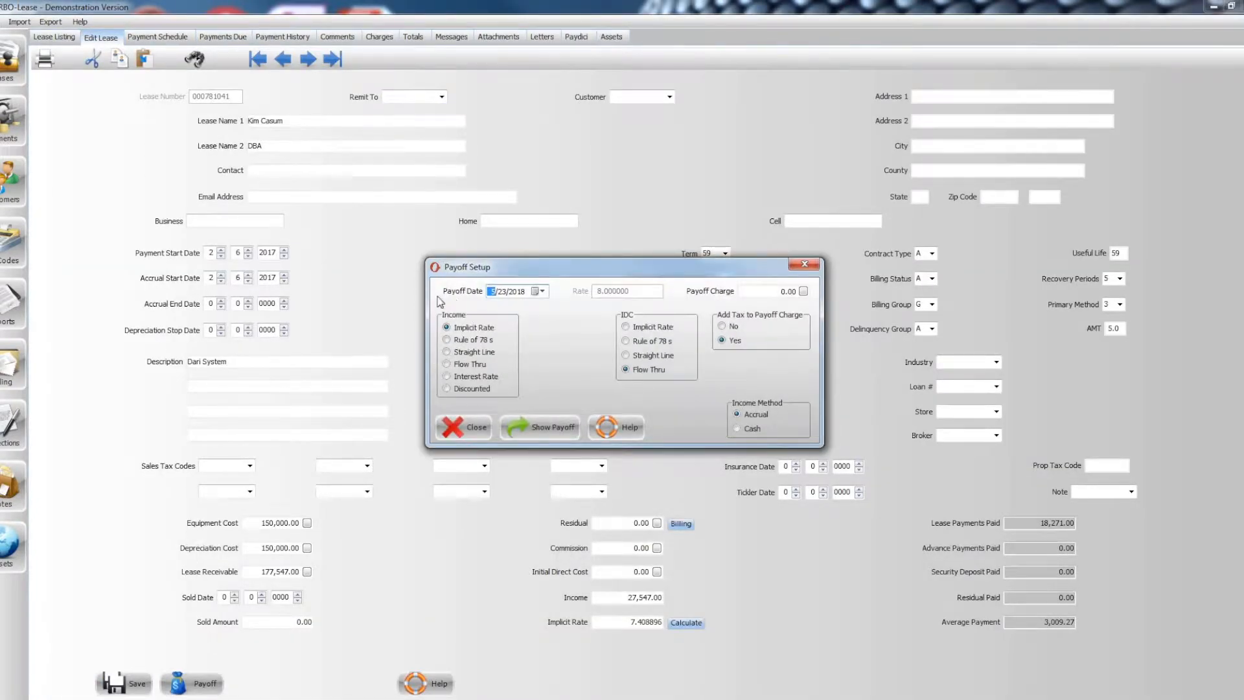
click(503, 292)
click(515, 296)
text(17)
click(546, 432)
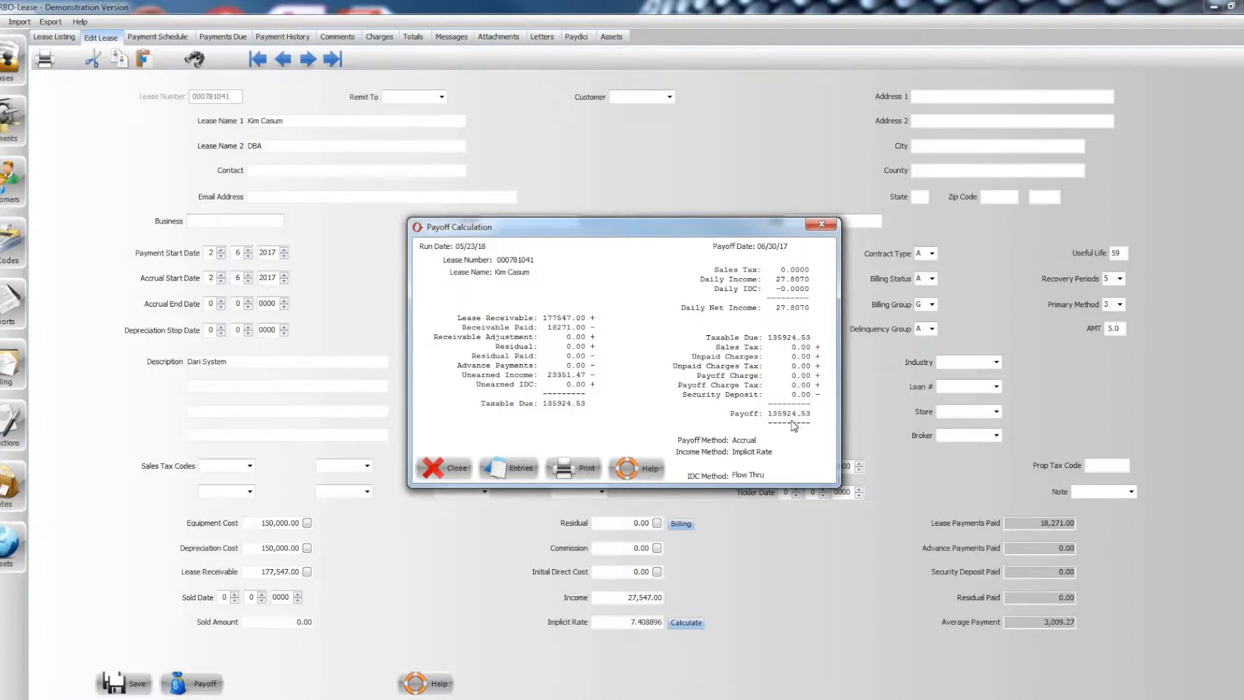
- Review the non-cash payoff entries for the lease, including the heading line, and close the payoff windows
click(516, 465)
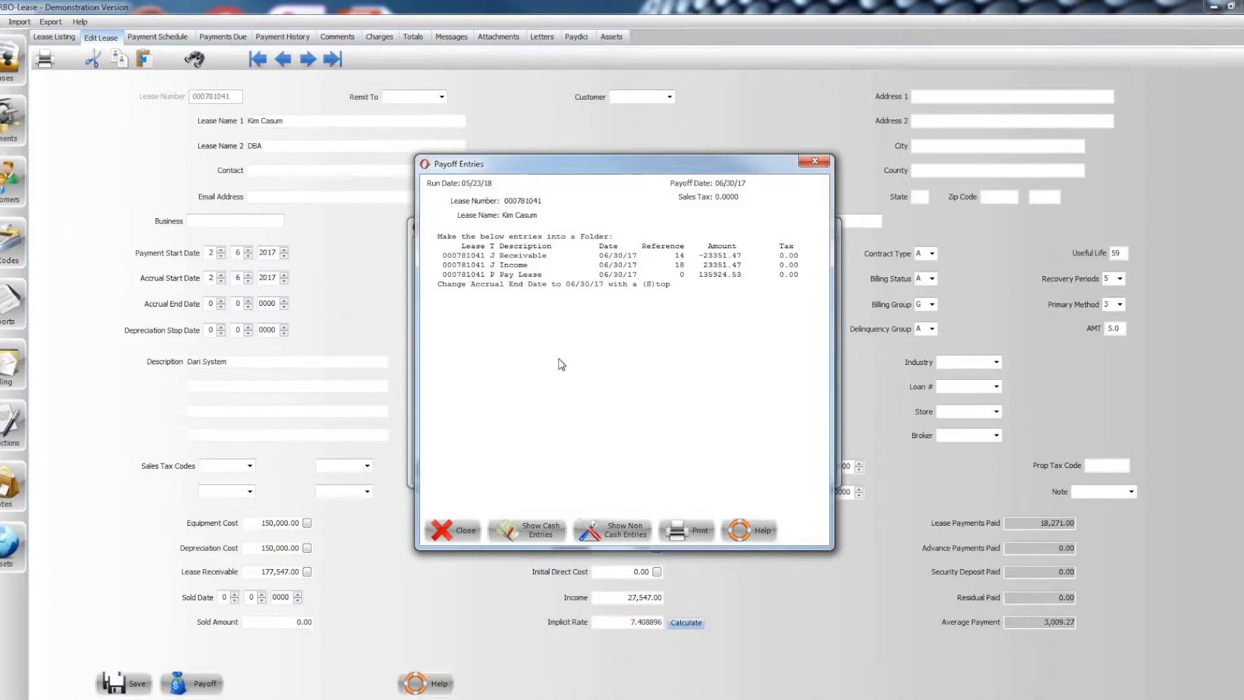
click(611, 535)
click(595, 237)
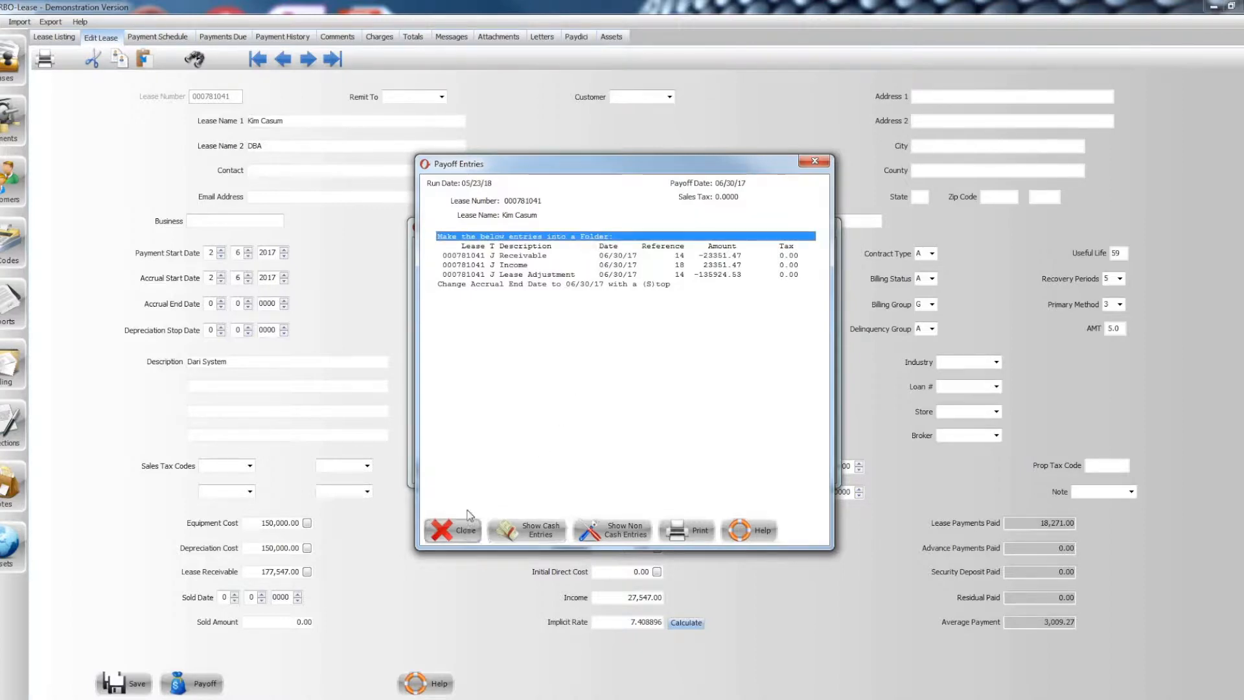
click(447, 530)
click(467, 478)
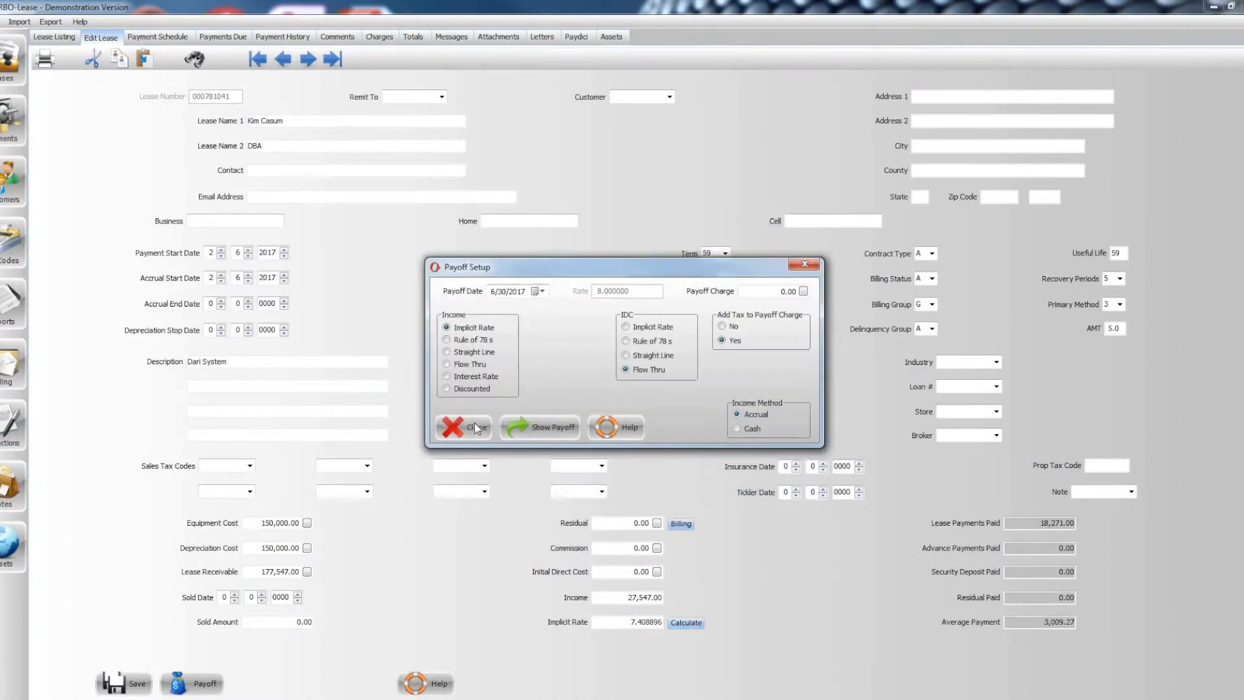
click(463, 427)
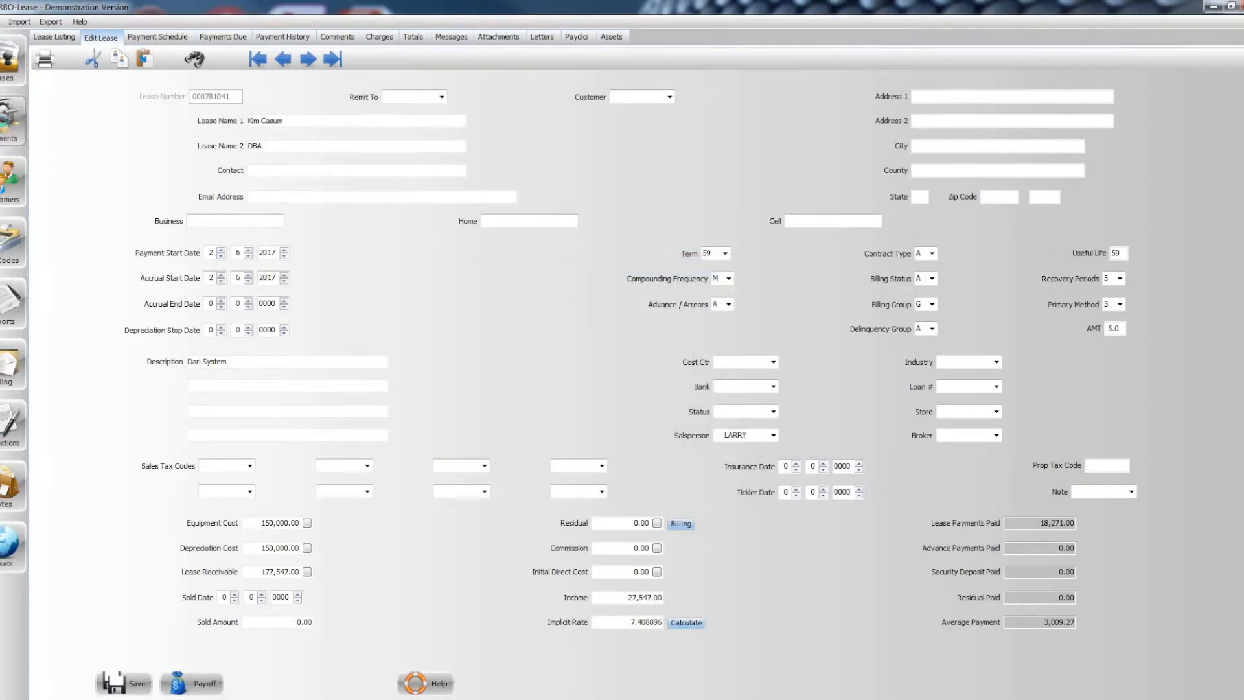
- Open payment folder A 5 and start a type J entry for the lease described as "Journal Entry Receivable"
click(11, 120)
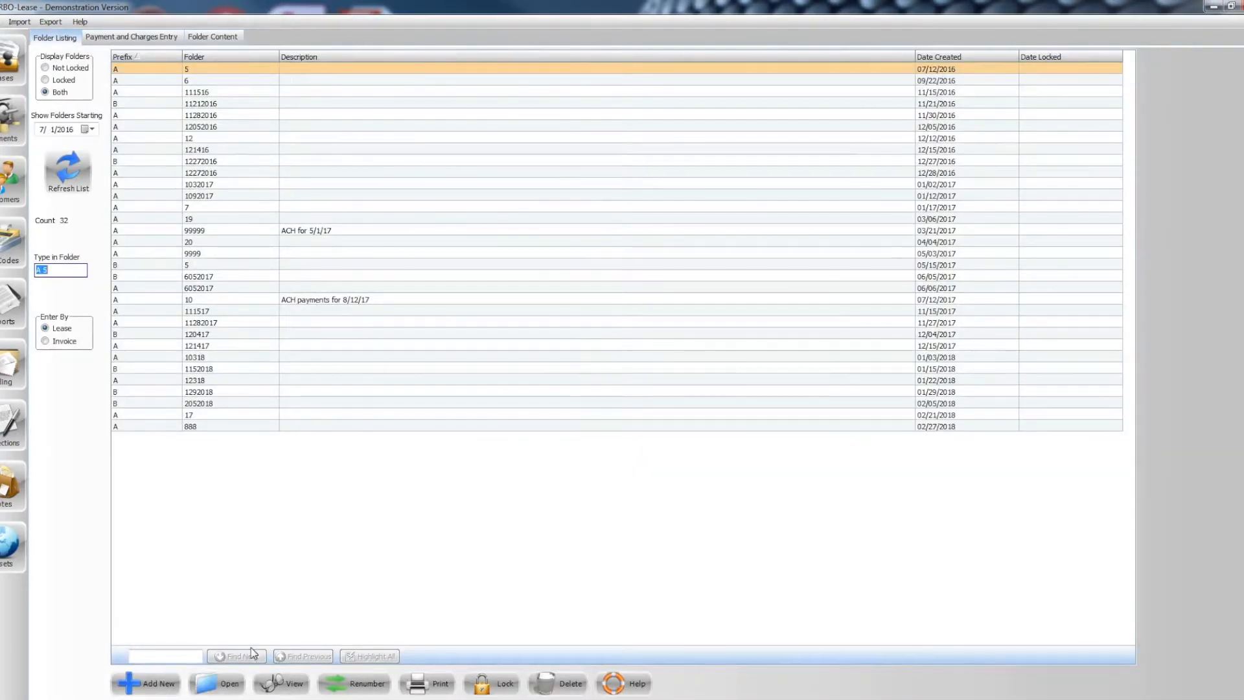
click(229, 685)
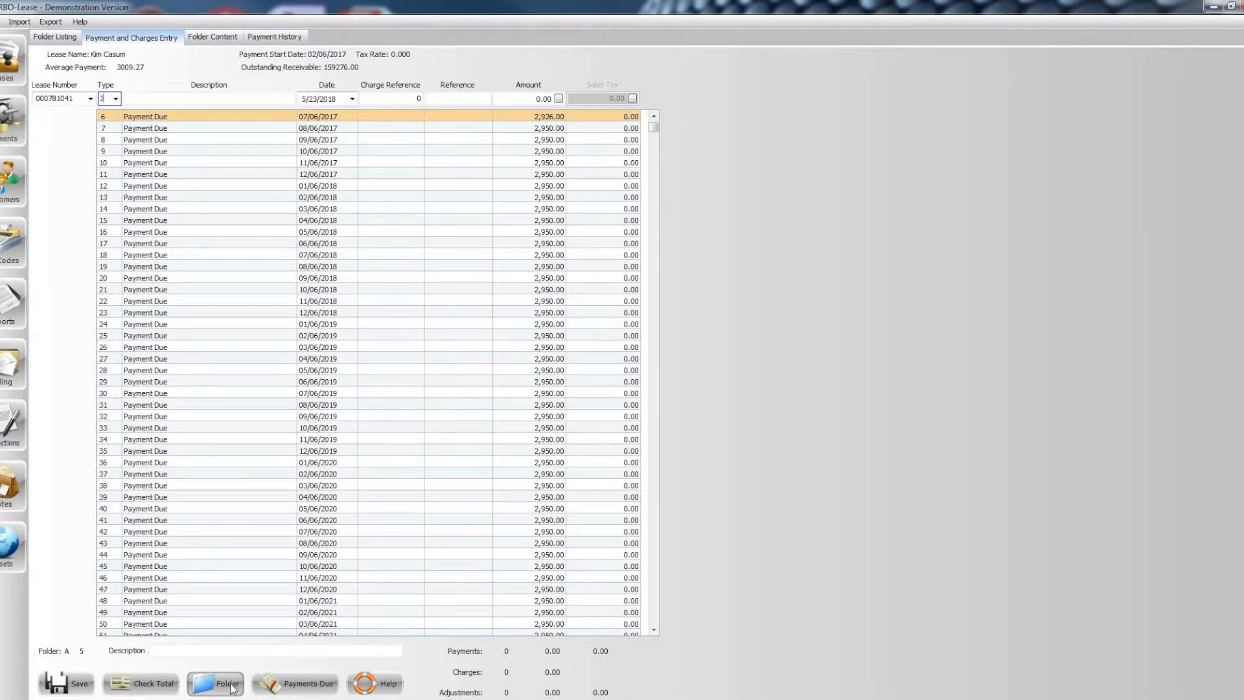
key(Tab)
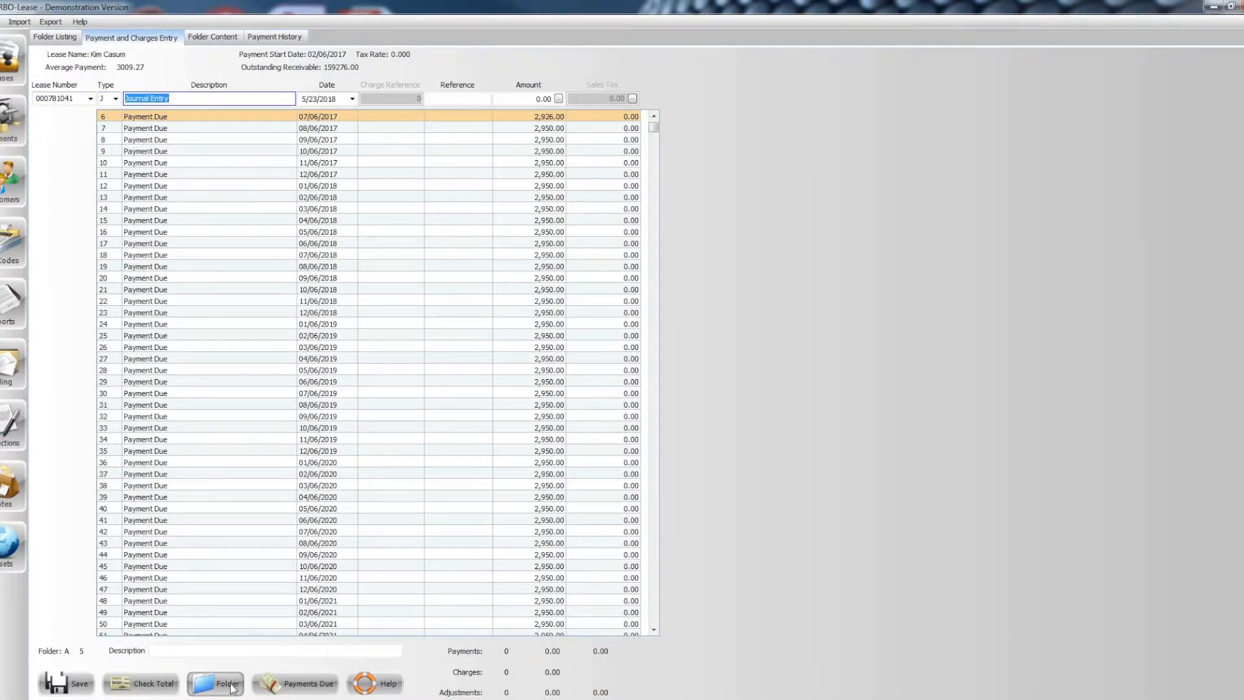
key(End)
text(Receivable)
- Date the receivable journal entry 6/30/2017 and give it reference 14
click(305, 101)
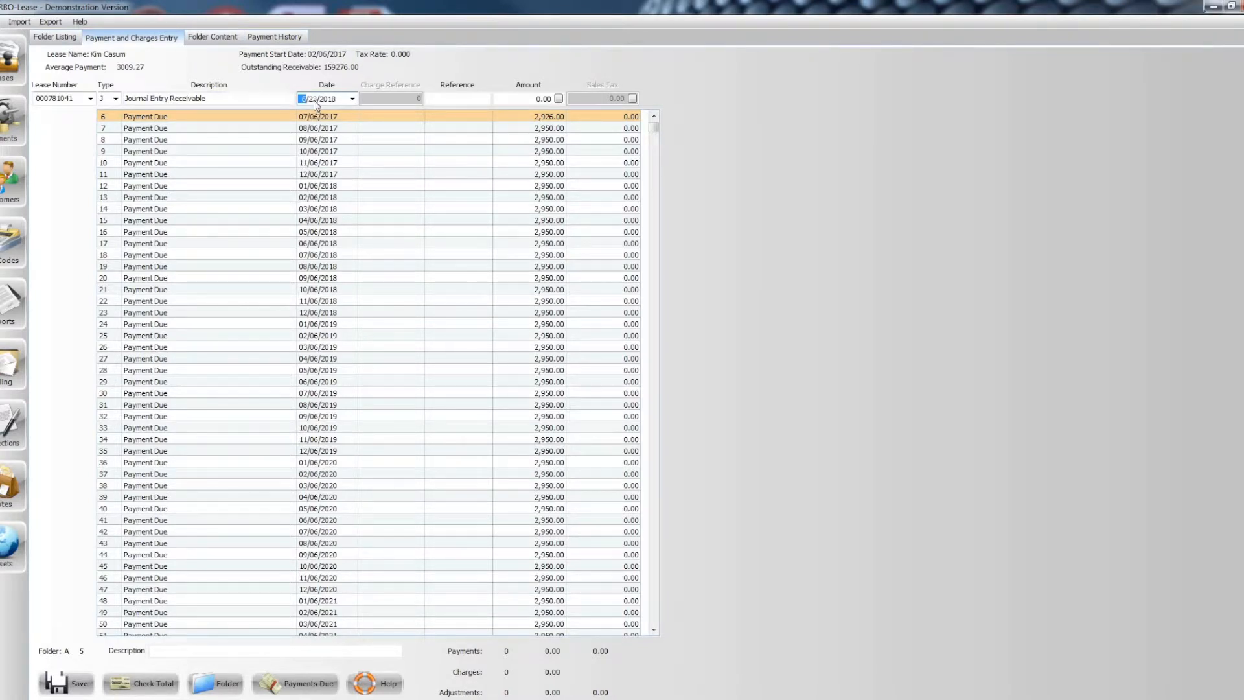
text(6)
key(Right)
key(Tab)
text(14)
key(Tab)
- Enter an amount of -23,351.47 for the receivable journal entry and record it
text(-23,351.47)
key(Return)
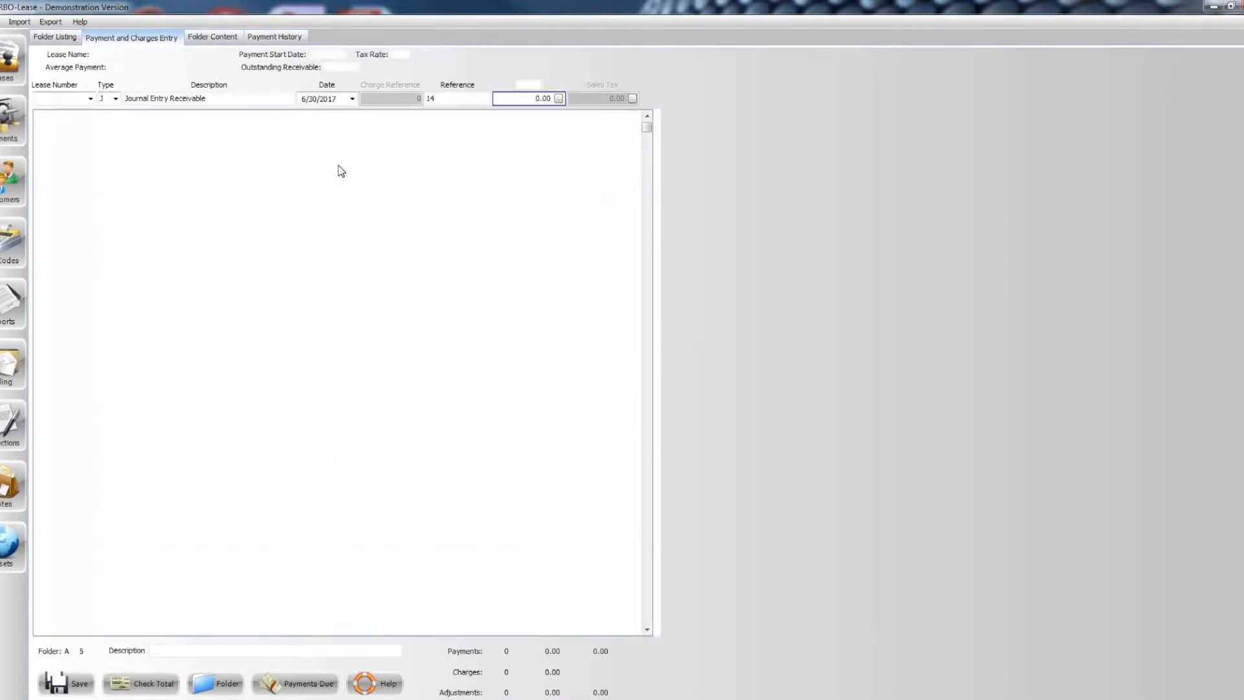
- Start a second type J entry for the same lease, described as "Journal Entry Income" and dated 6/30/2017
key(Tab)
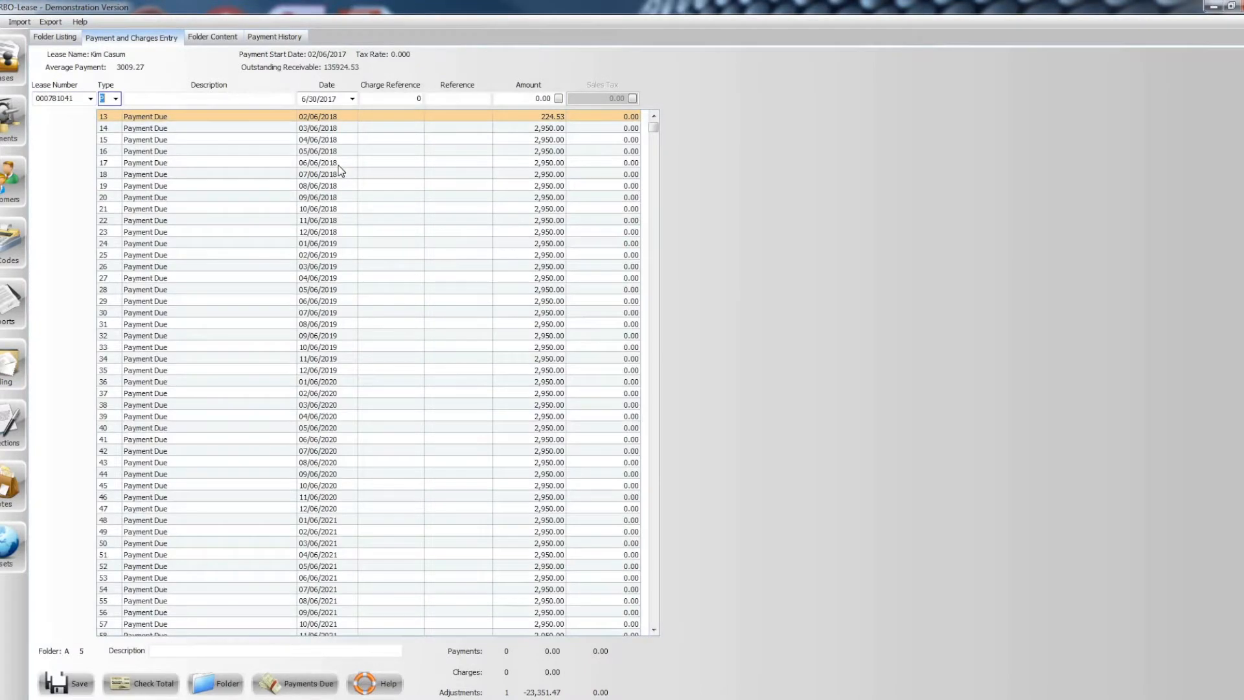
text(1)
key(Tab)
key(End)
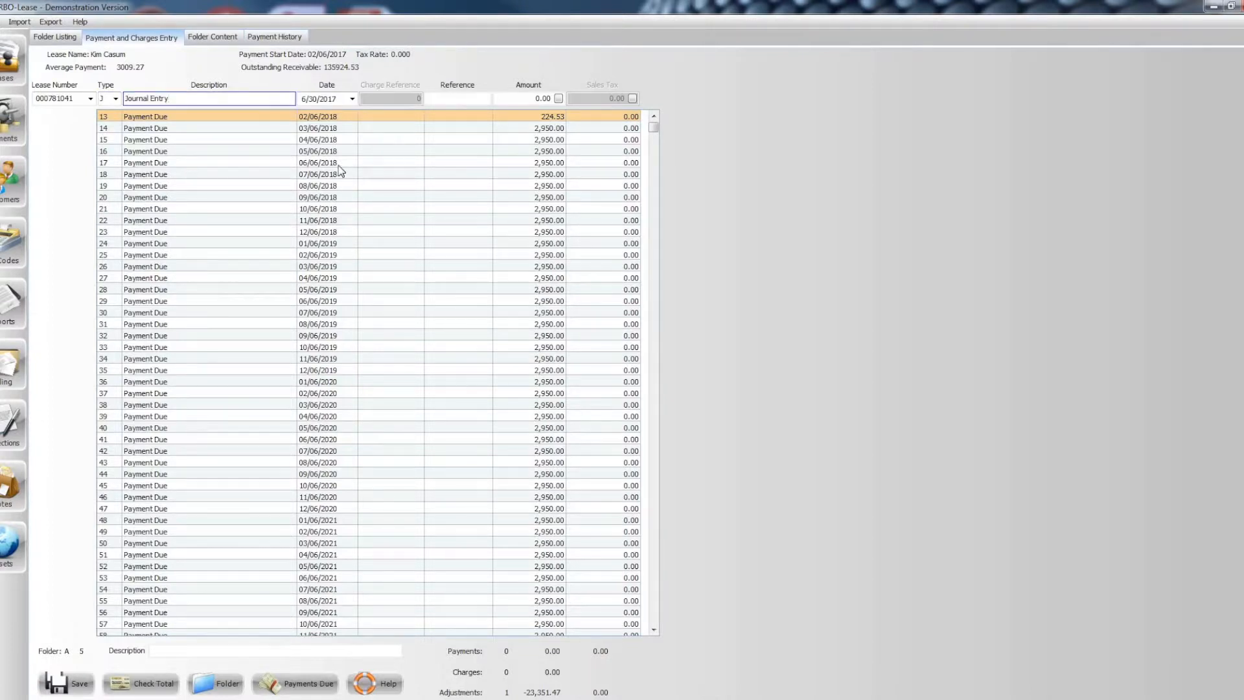
text(Income)
key(Tab)
key(Tab)
key(Tab)
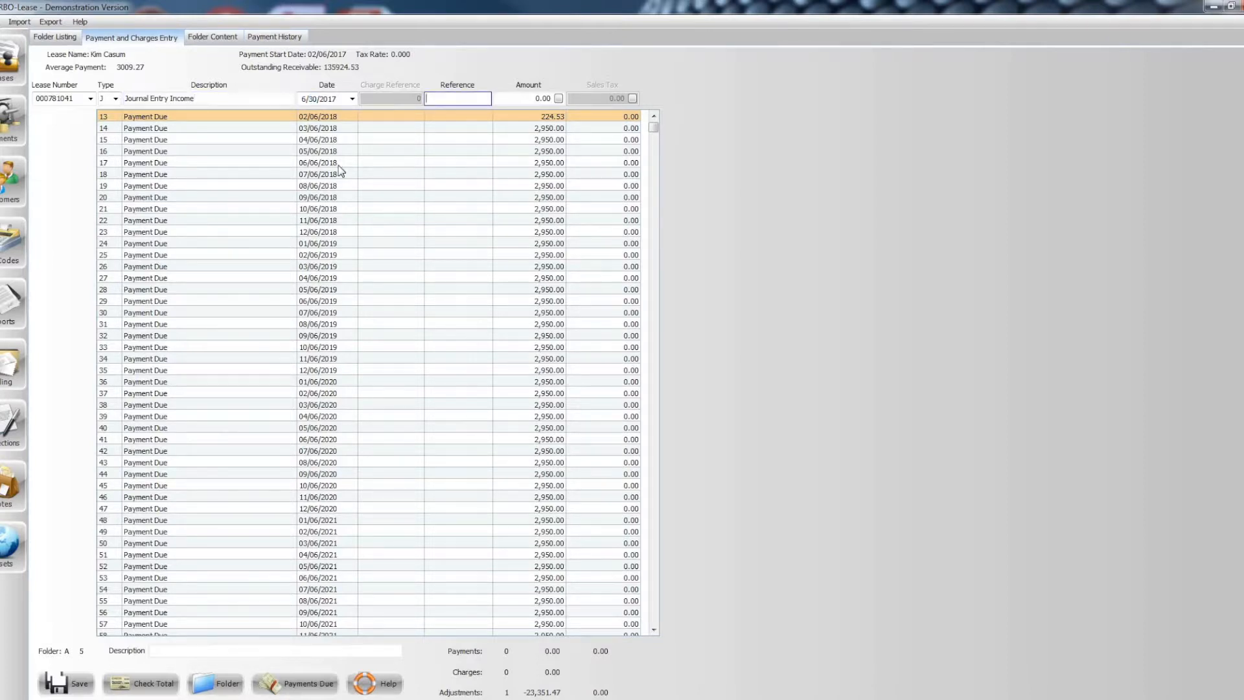
- Give the income journal entry reference 18 and an amount of 23,351.47, and record it
click(440, 102)
text(18)
key(Tab)
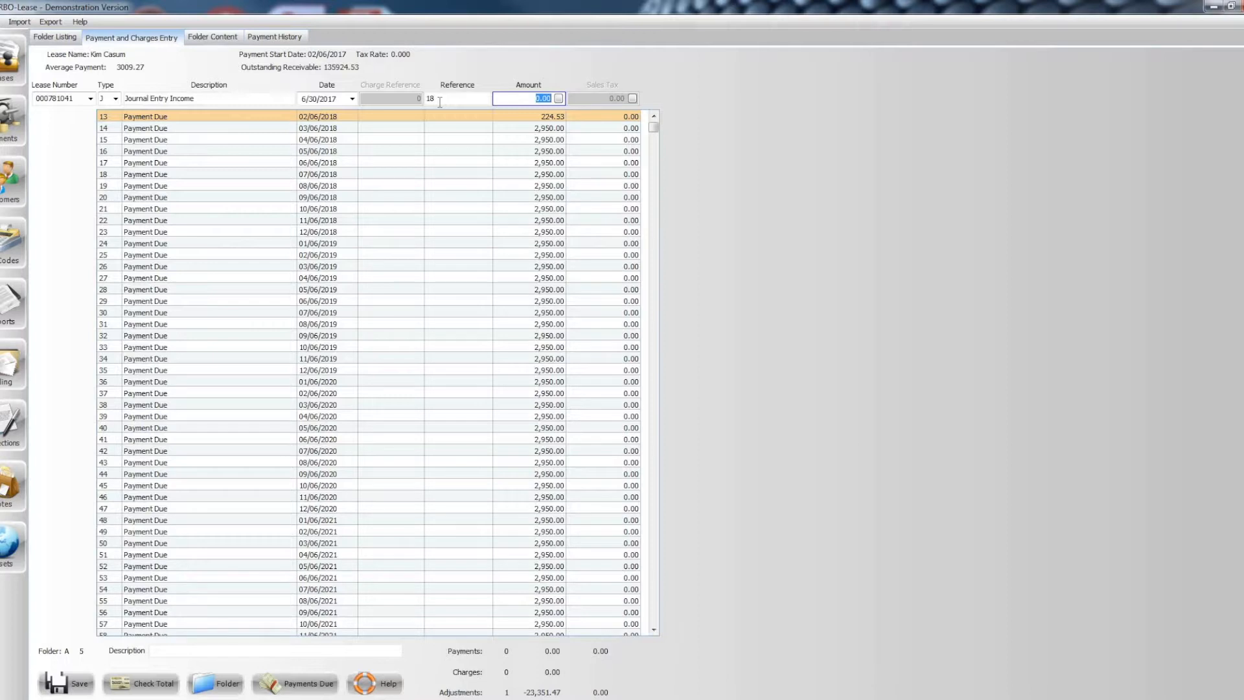
text(23,351.47)
key(Return)
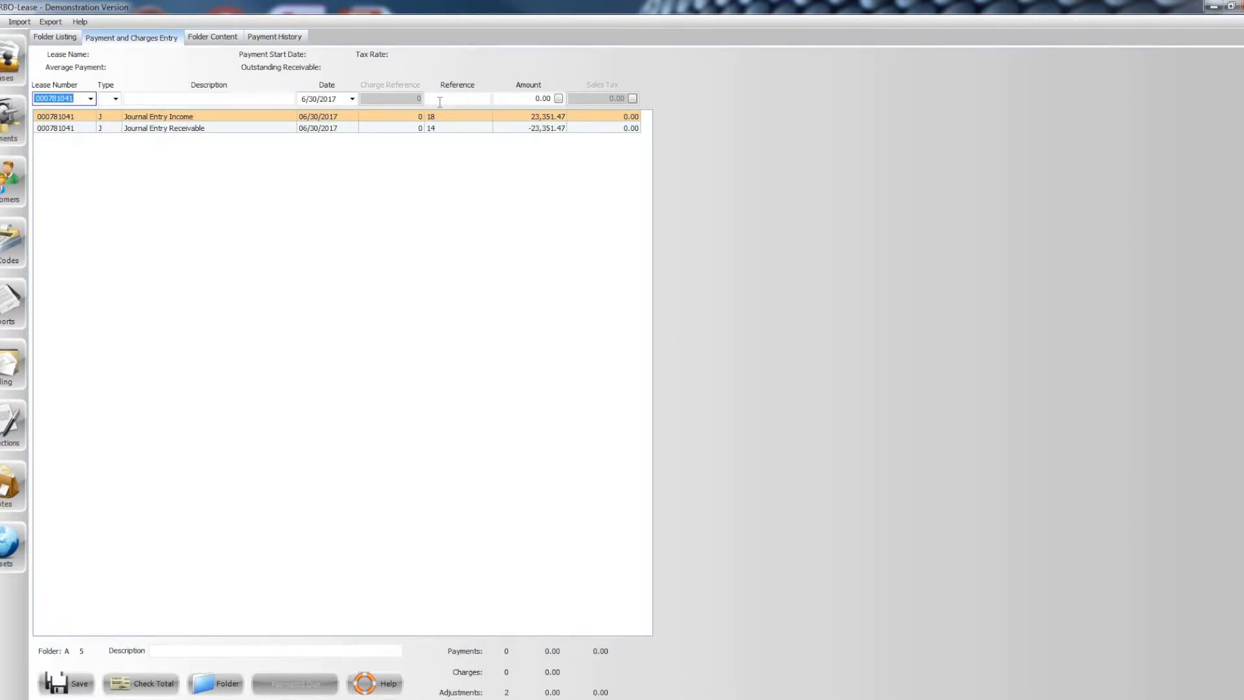
- Start a third type J entry for the lease, described as "Journal Entry Write Off", dated 6/30/2017 with reference 14
key(Return)
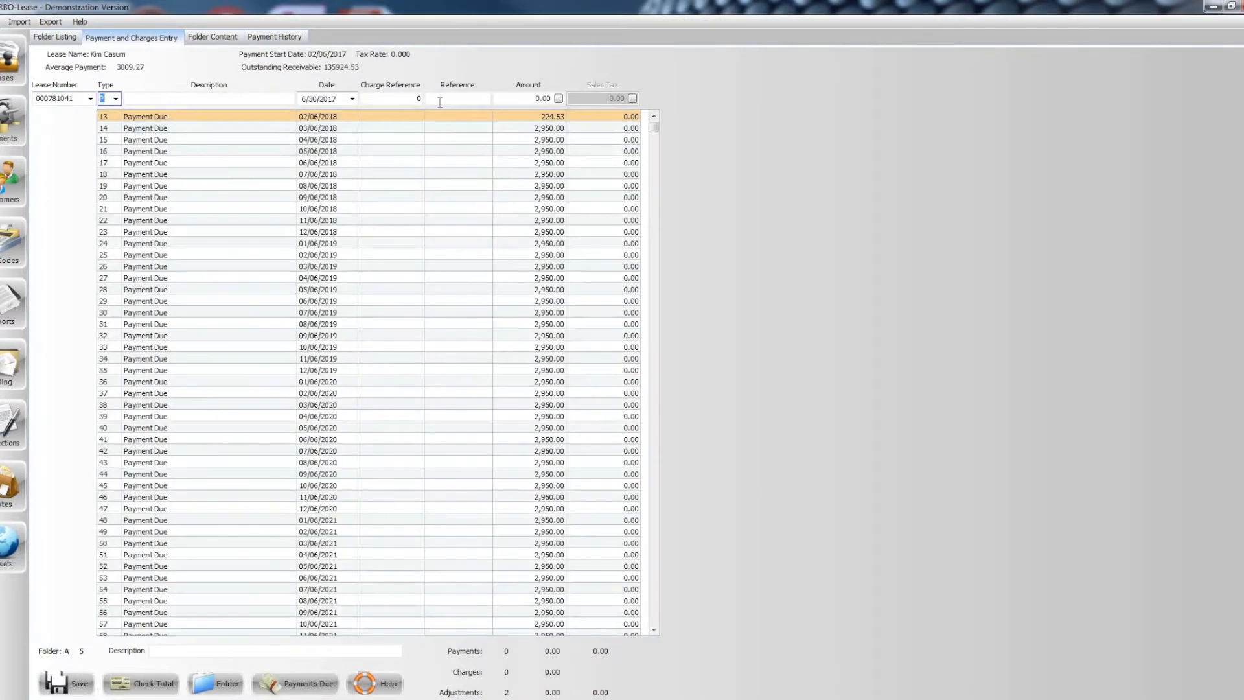
text(J)
key(Return)
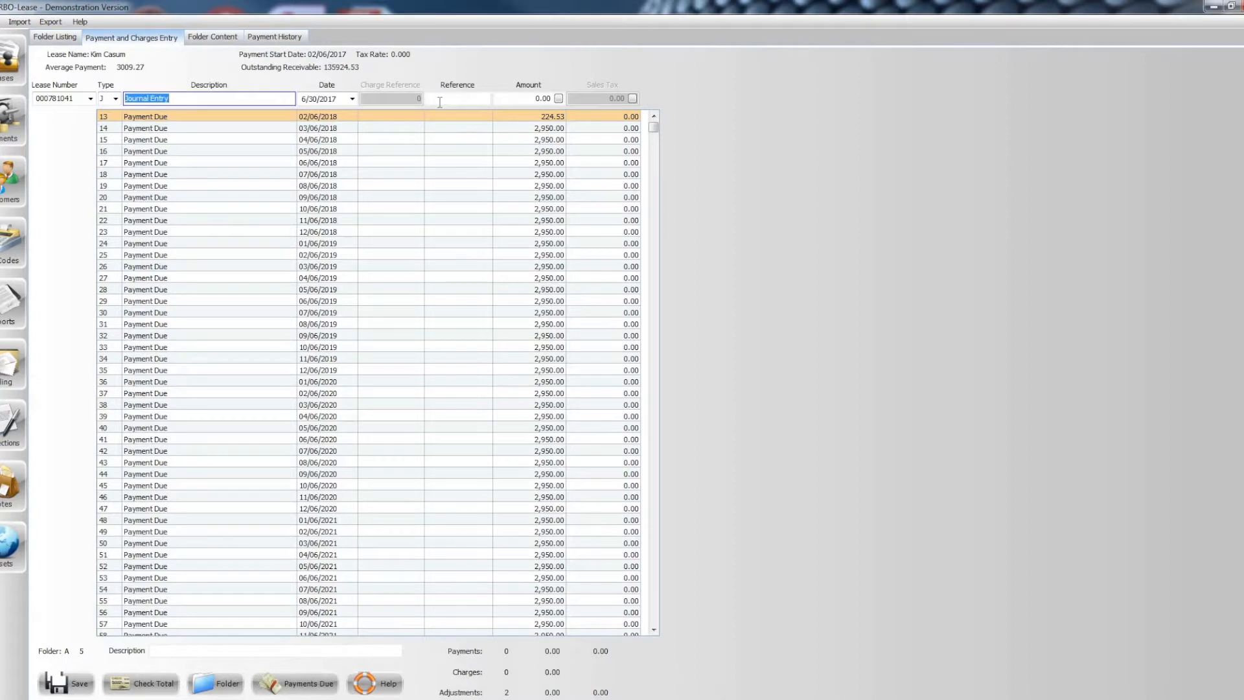
key(End)
text(Write)
text(ff)
key(Tab)
key(Tab)
text(14)
key(Tab)
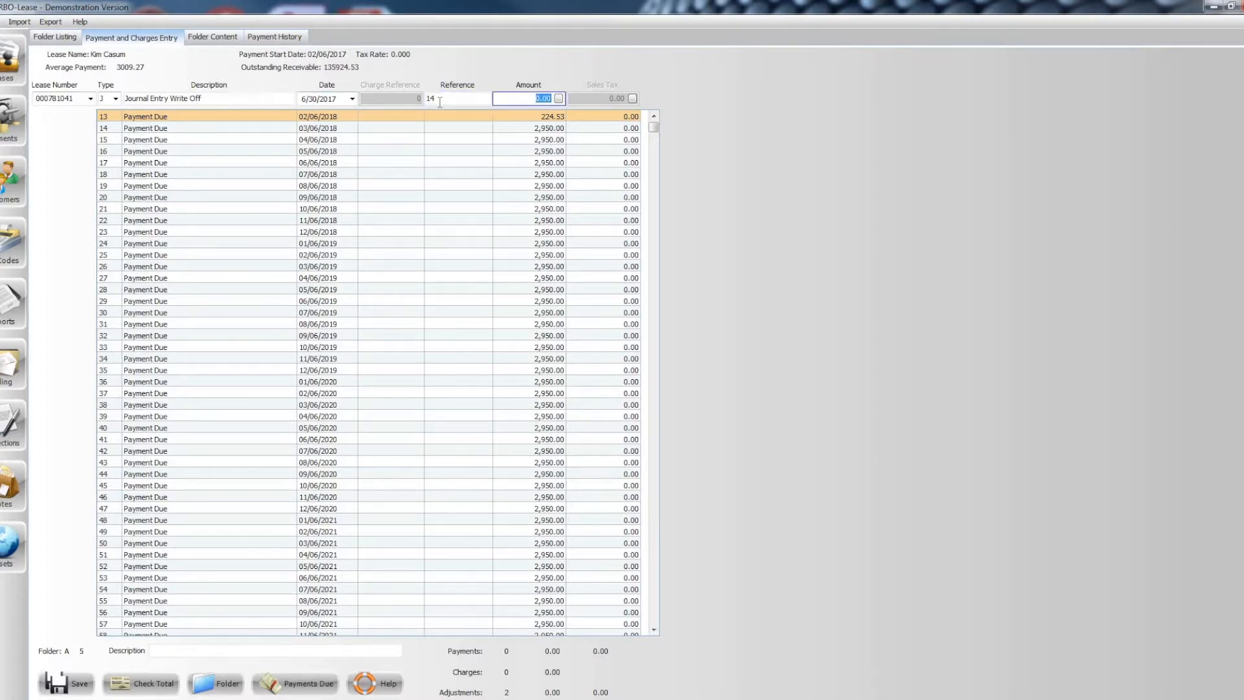
- Enter an amount of -135,924.53 for the write-off journal entry and record it
text(-135,924.53)
key(Return)
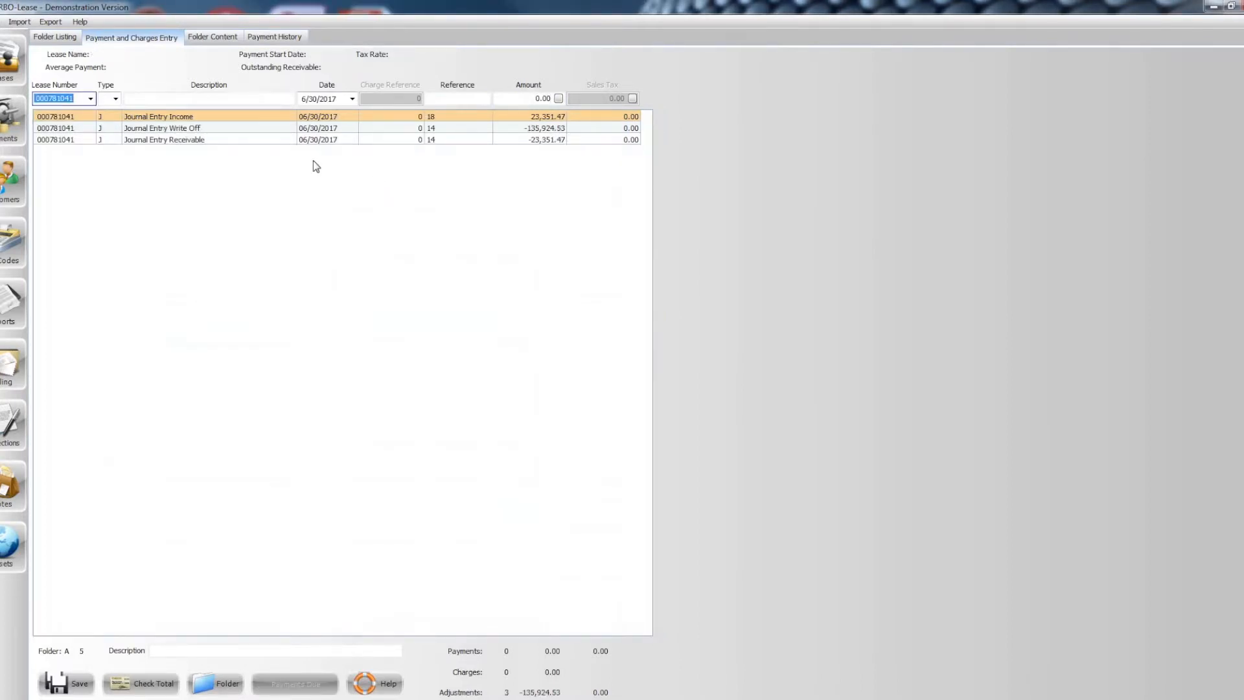
- Return to editing the lease, set its accrual end date to 6/30/2017 with Stop/Hold S, and save it
click(1, 68)
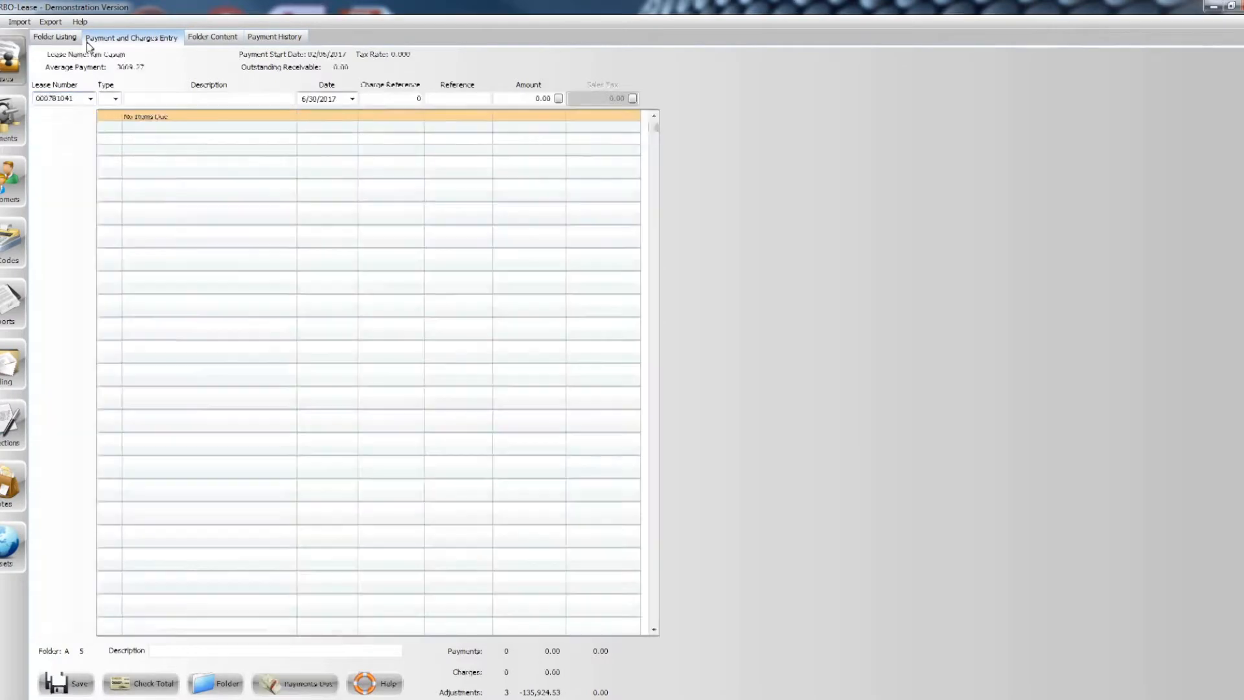
click(97, 36)
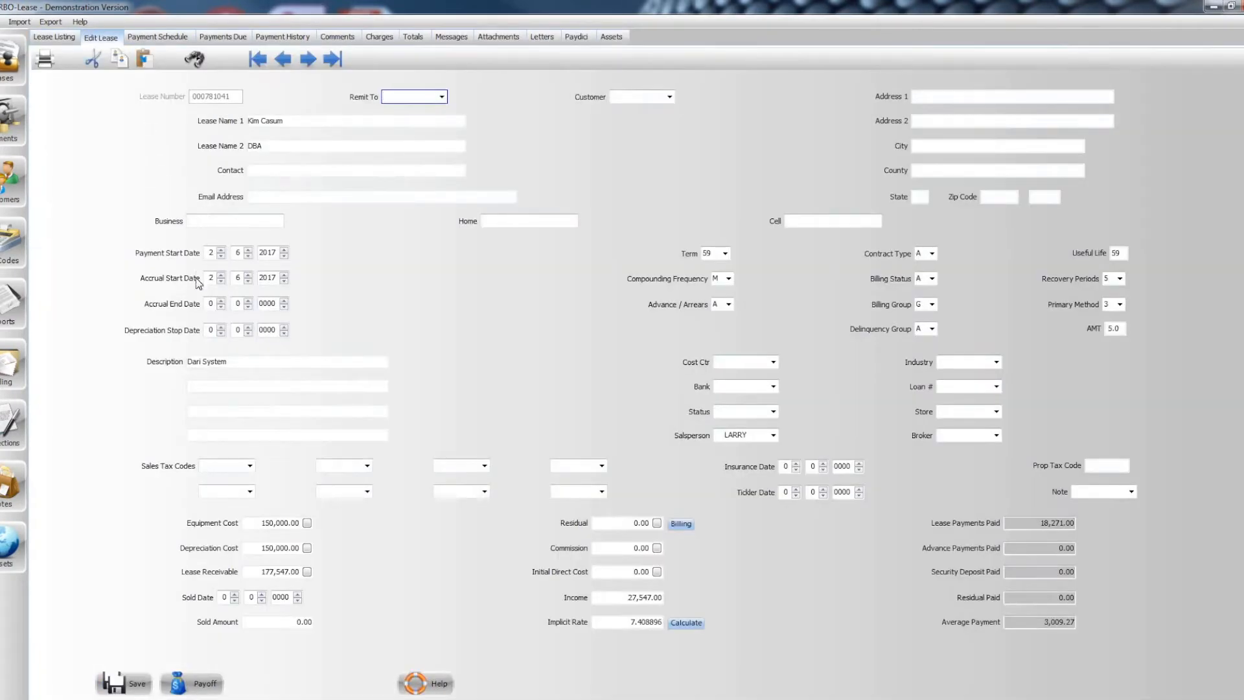
double_click(221, 302)
key(Tab)
key(BackSpace)
text(30)
click(285, 308)
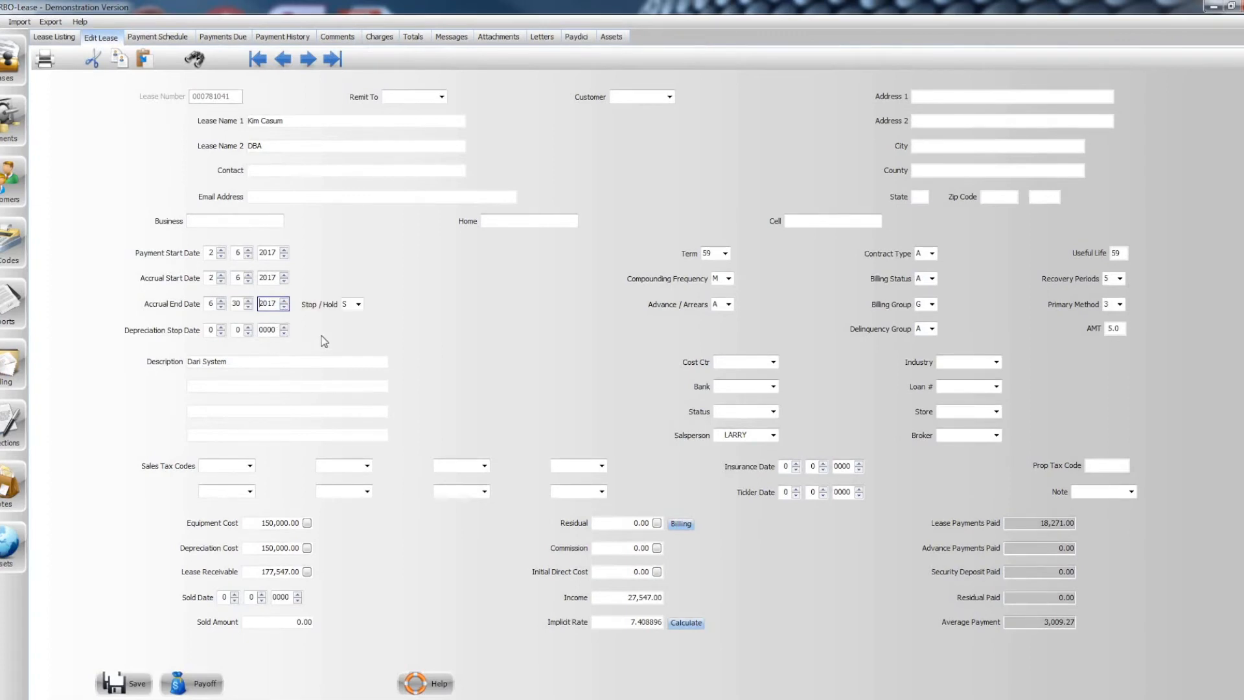
click(139, 689)
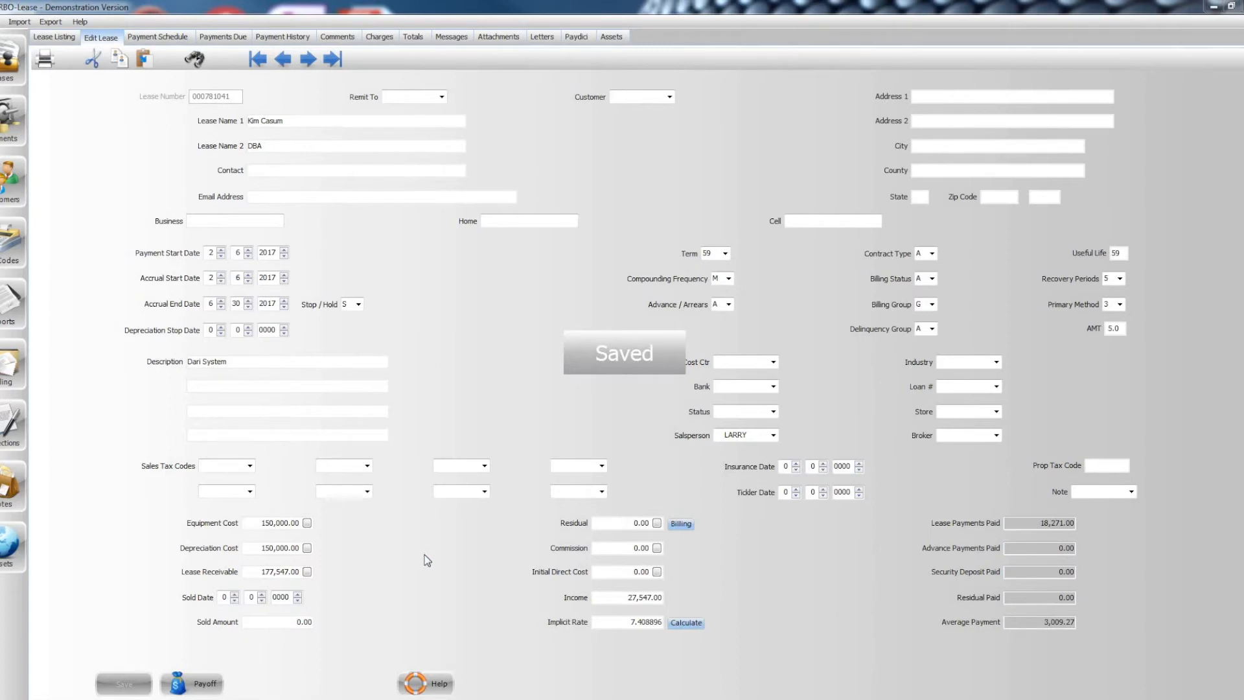
- Recalculate the lease's payoff as of 6/30/2017 to check the balance, and close the payoff windows
click(206, 685)
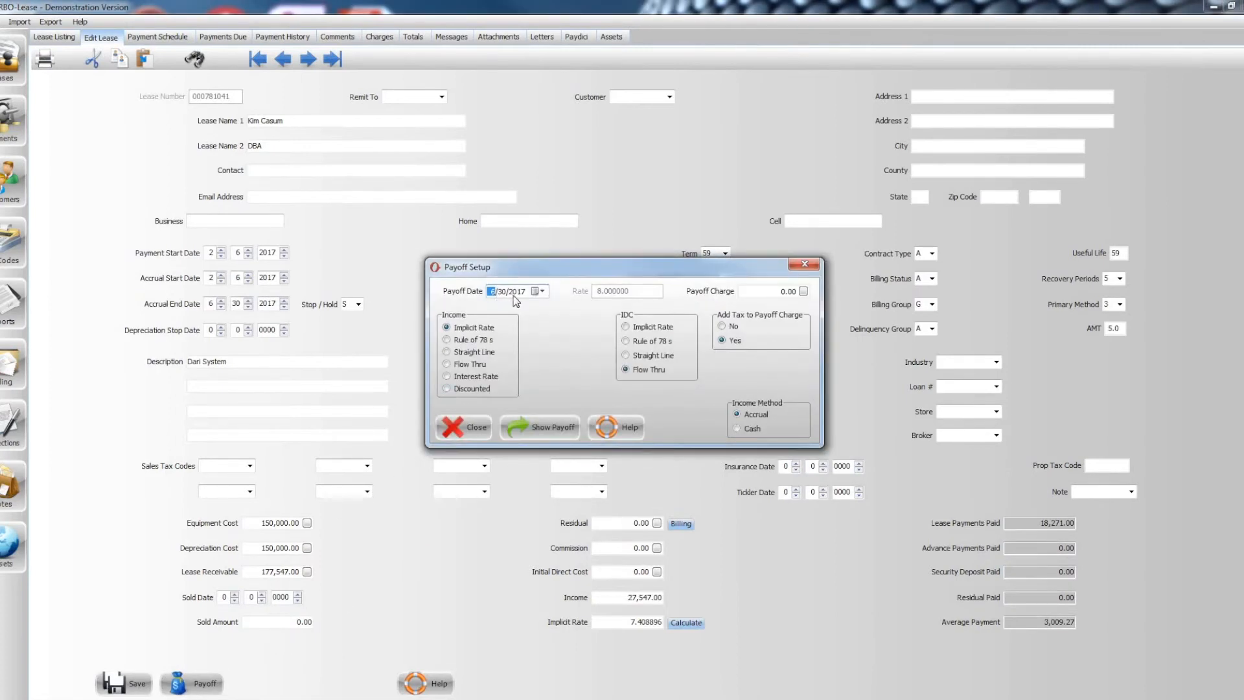
click(537, 430)
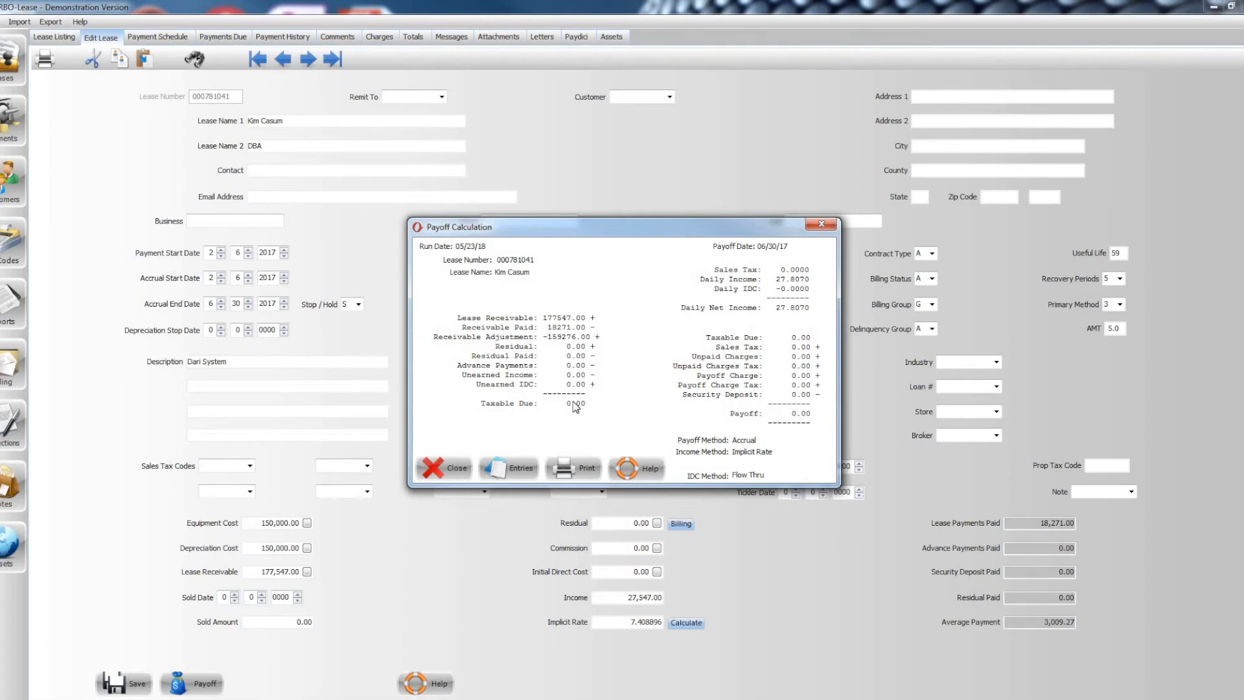
click(454, 461)
click(472, 432)
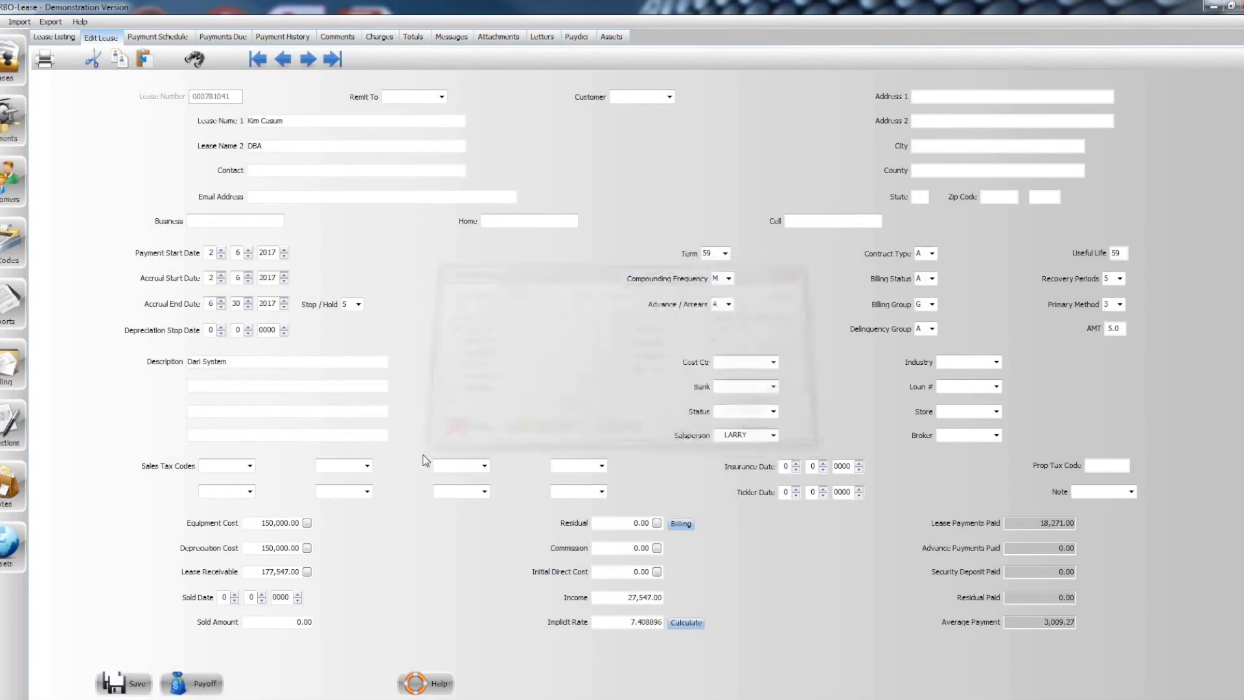